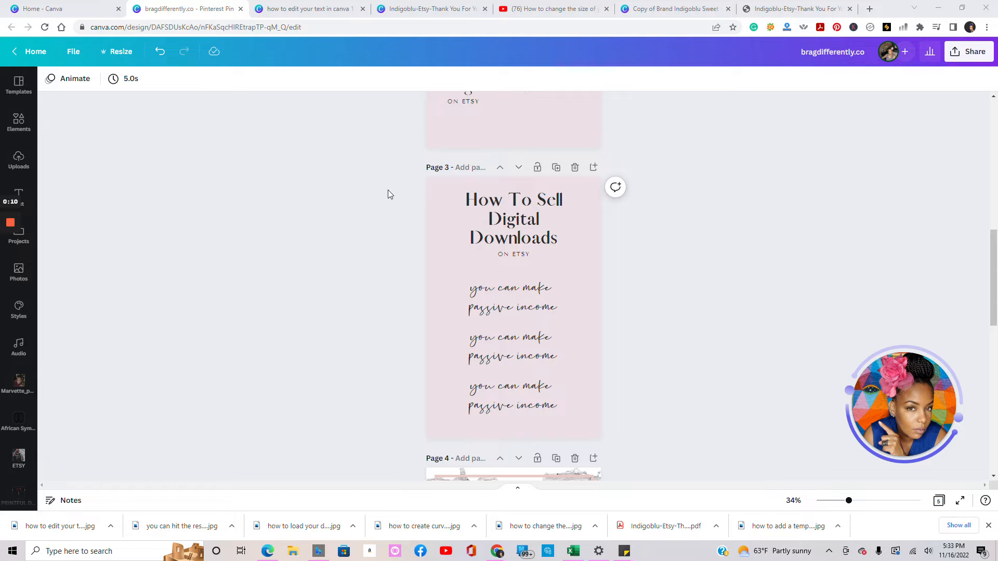
Resize the existing Pinterest Pin design to the recently used 12 × 16 in size, without making a copy
{"action": "left_click", "coordinate": [445, 182]}
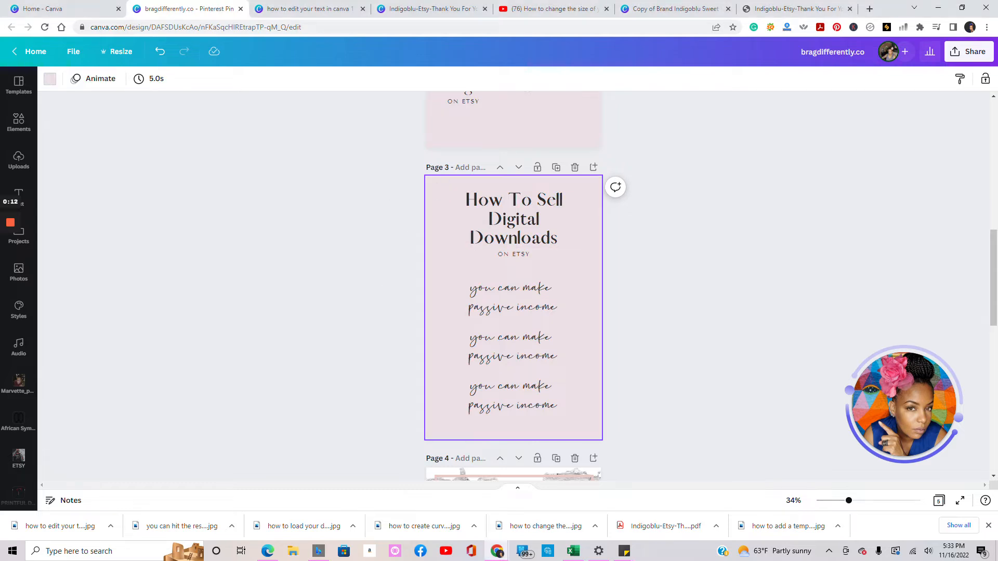
{"action": "left_click", "coordinate": [125, 53]}
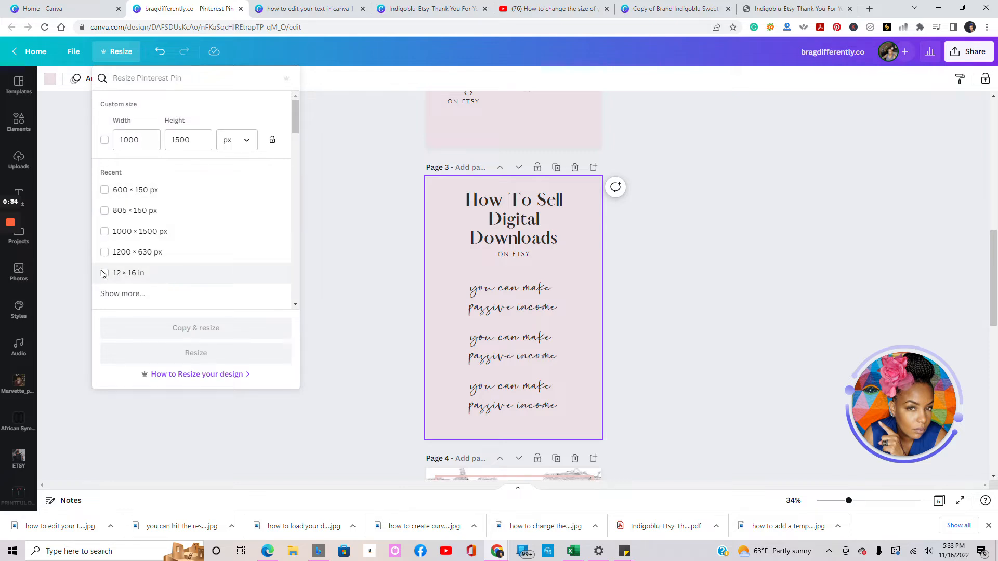
{"action": "left_click", "coordinate": [124, 294]}
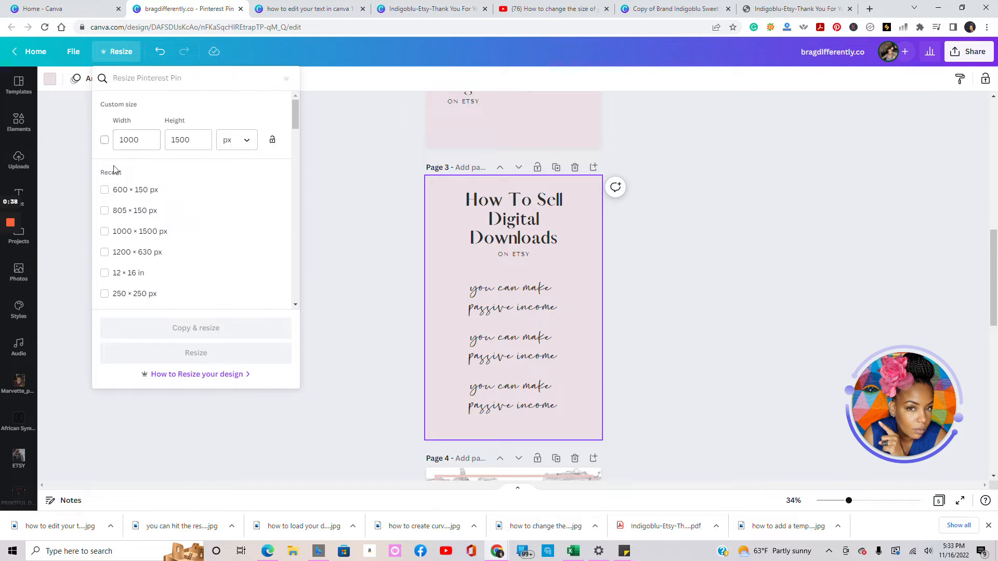
{"action": "left_click", "coordinate": [104, 273]}
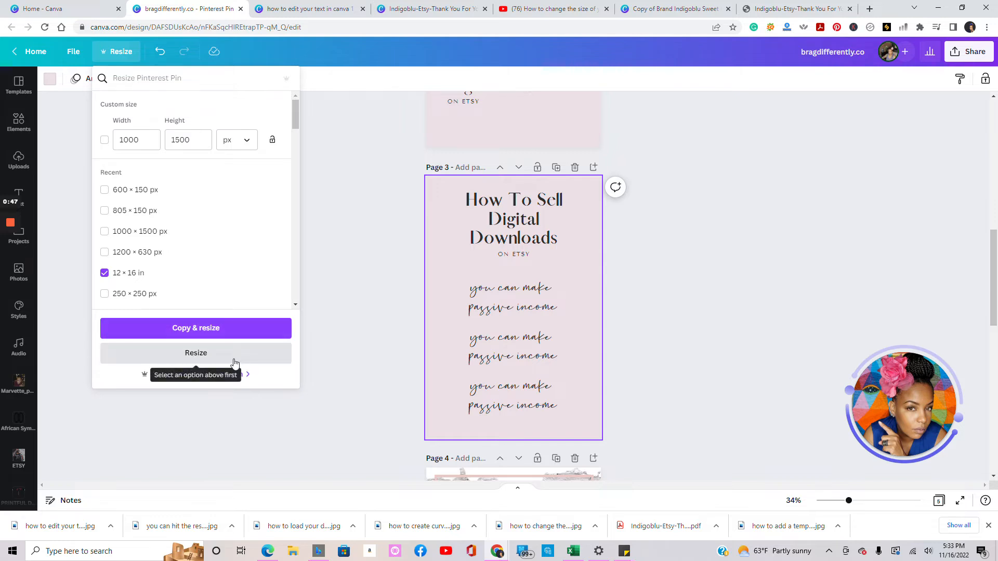
{"action": "left_click", "coordinate": [204, 357]}
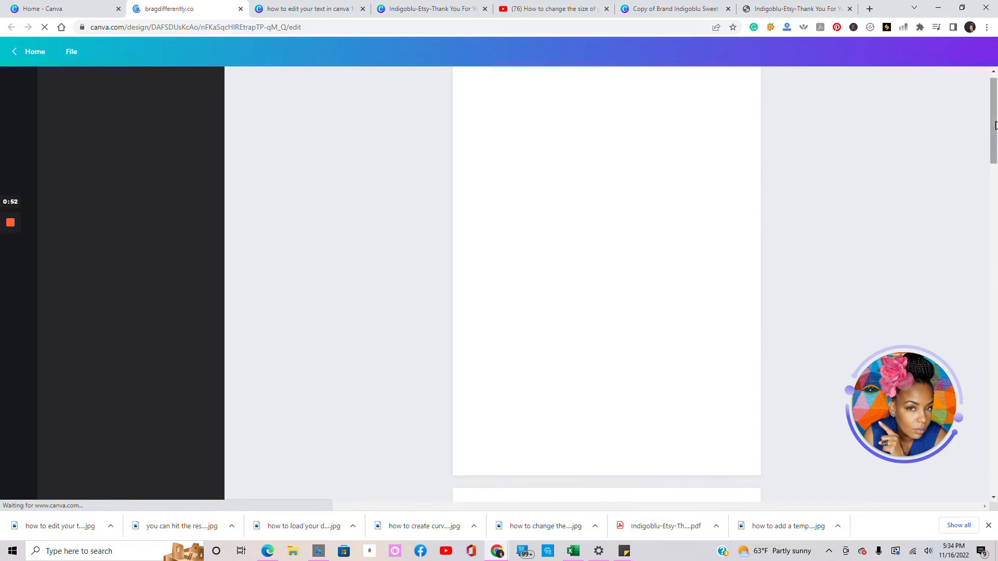
Select all the text on page 3 and enlarge it together to about 9.4 in wide, filling the page height
{"action": "scroll", "coordinate": [994, 118], "scroll_direction": "down", "scroll_amount": 12}
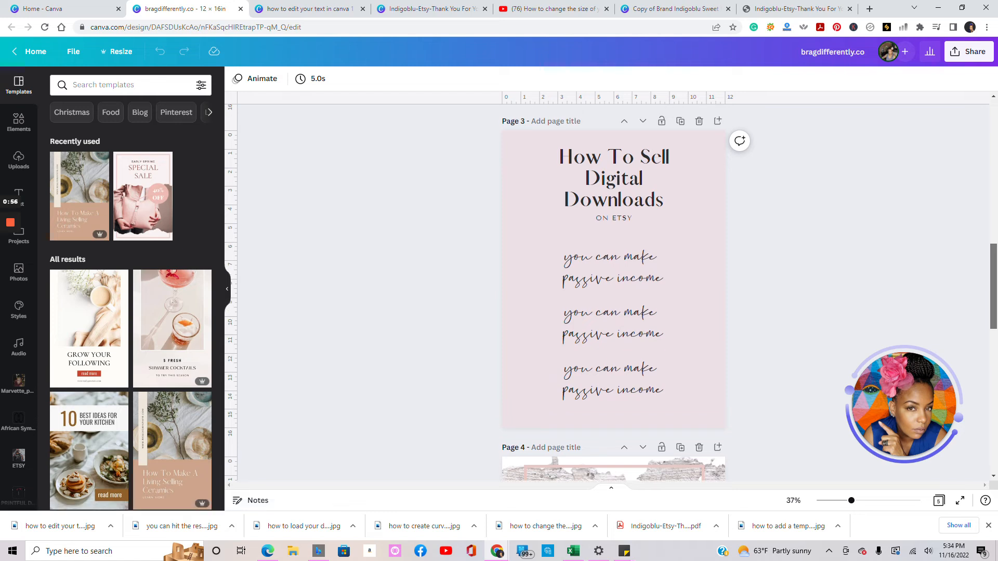
{"action": "mouse_move", "coordinate": [543, 151]}
{"action": "left_mouse_down"}
{"action": "mouse_move", "coordinate": [692, 155]}
{"action": "mouse_move", "coordinate": [541, 149]}
{"action": "left_mouse_up"}
{"action": "left_click_drag", "start_coordinate": [653, 149], "coordinate": [716, 416]}
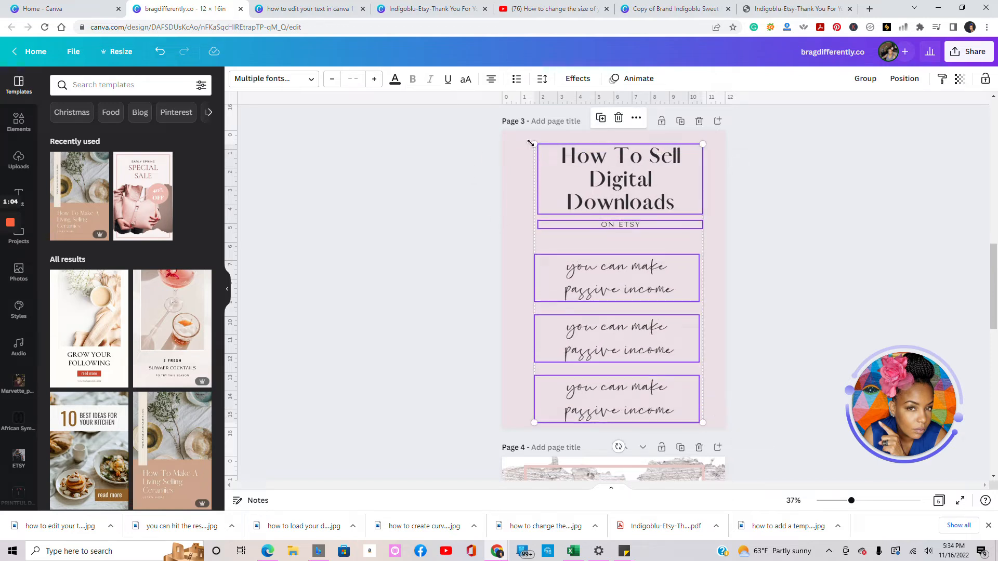
{"action": "left_click_drag", "start_coordinate": [532, 144], "coordinate": [526, 134]}
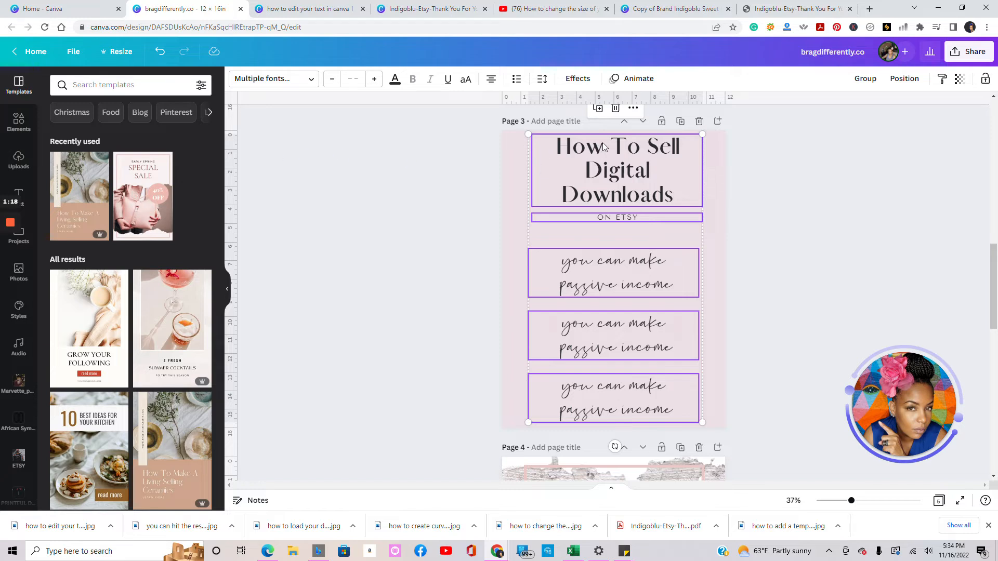
Create a new custom-size design from the recent 8.5 × 11 in preset
{"action": "left_click", "coordinate": [74, 52]}
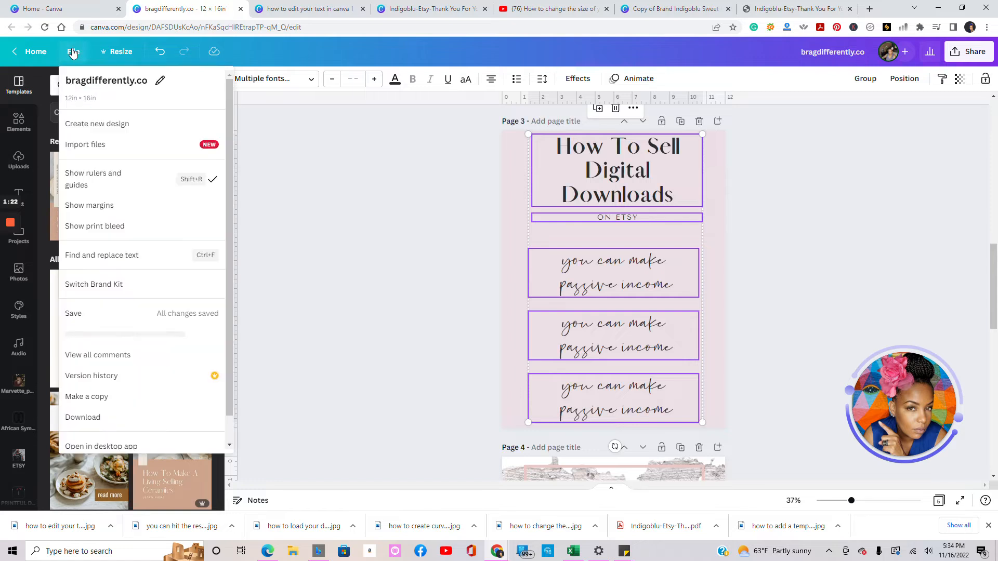
{"action": "left_click", "coordinate": [106, 125]}
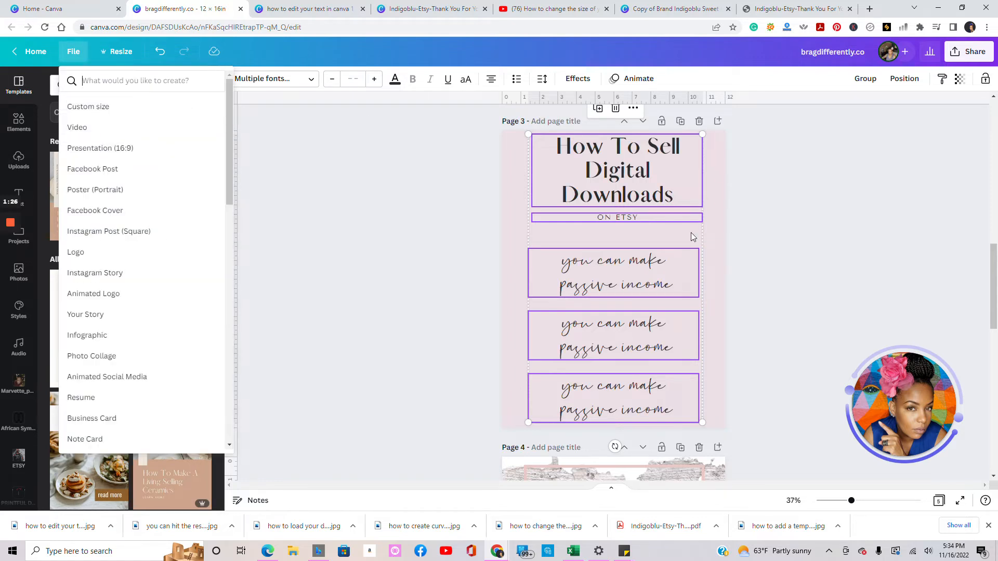
{"action": "left_click", "coordinate": [94, 108]}
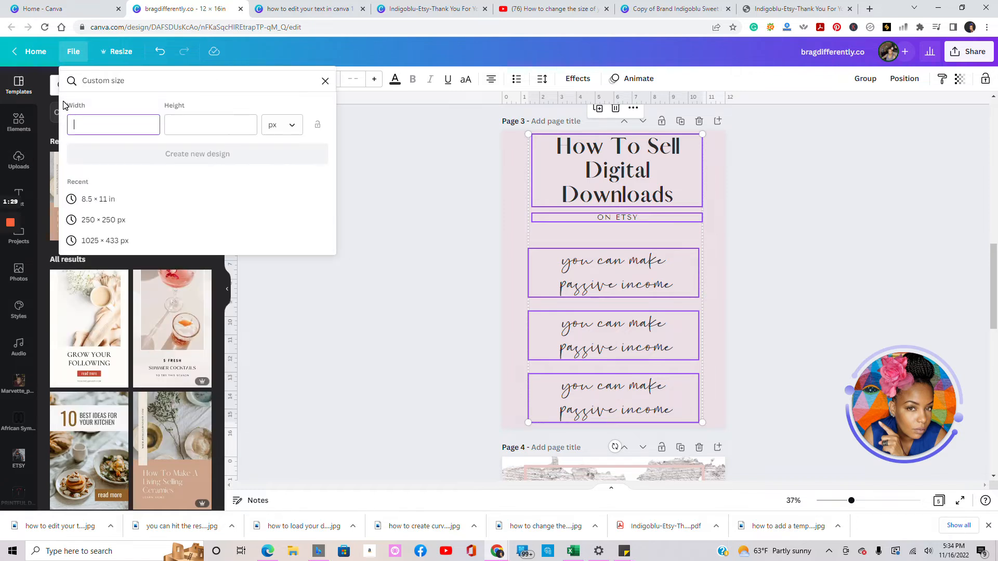
{"action": "left_click", "coordinate": [101, 201]}
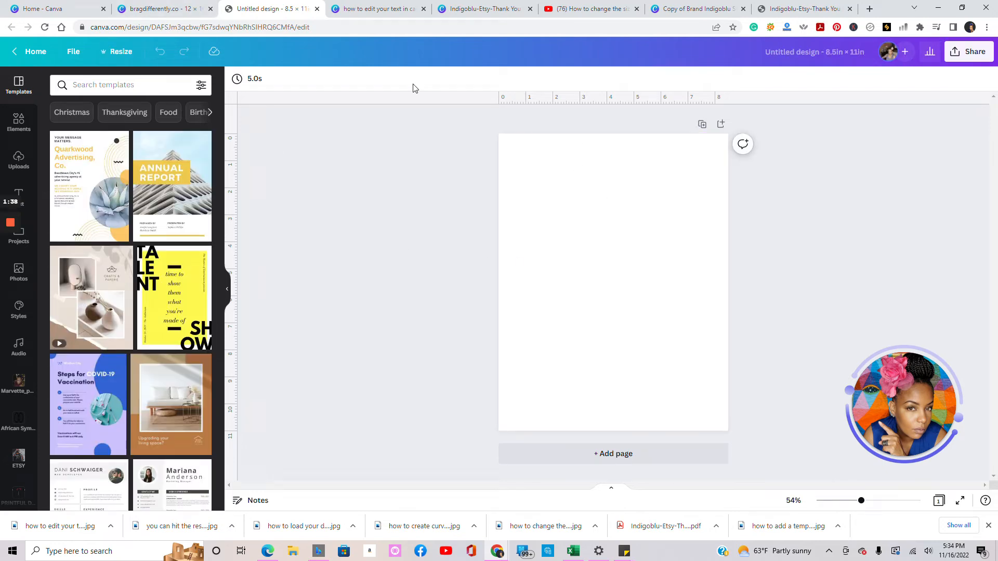
Copy all the text from page 3 of the 12 × 16 in design and paste it into the blank 8.5 × 11 in design
{"action": "left_click", "coordinate": [148, 9]}
{"action": "left_click", "coordinate": [480, 139]}
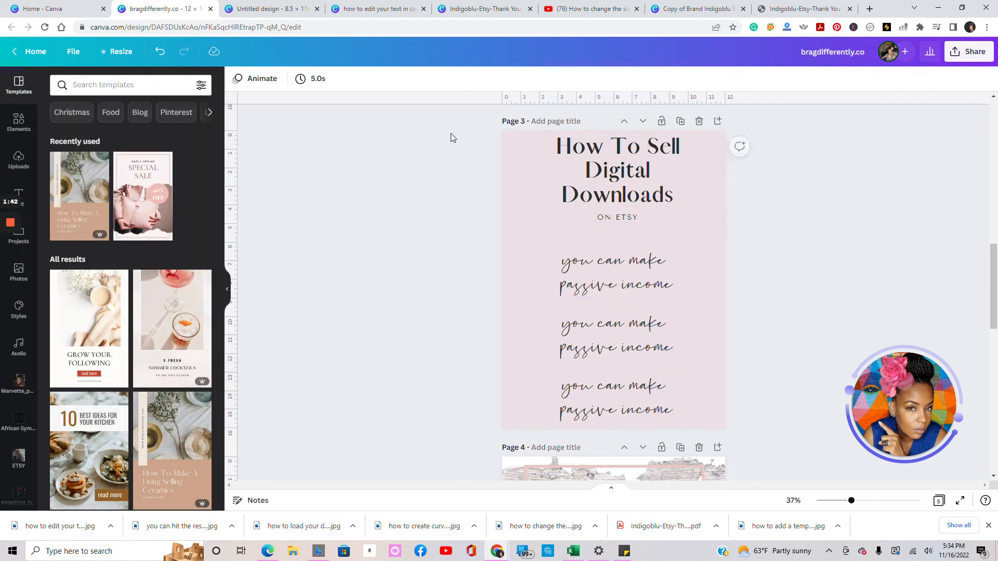
{"action": "left_click_drag", "start_coordinate": [750, 180], "coordinate": [735, 420]}
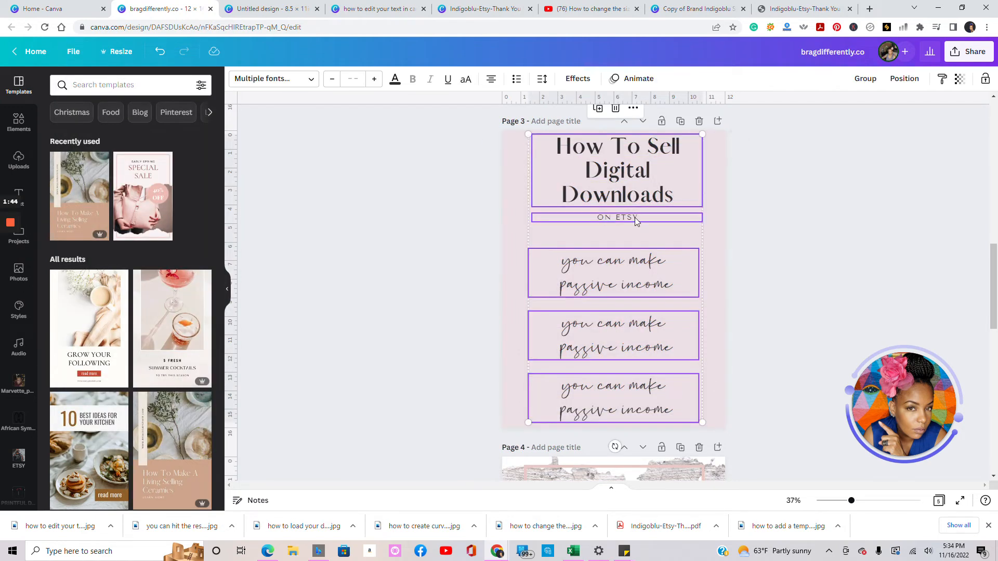
{"action": "right_click", "coordinate": [641, 178]}
{"action": "left_click", "coordinate": [665, 193]}
{"action": "left_click", "coordinate": [257, 10]}
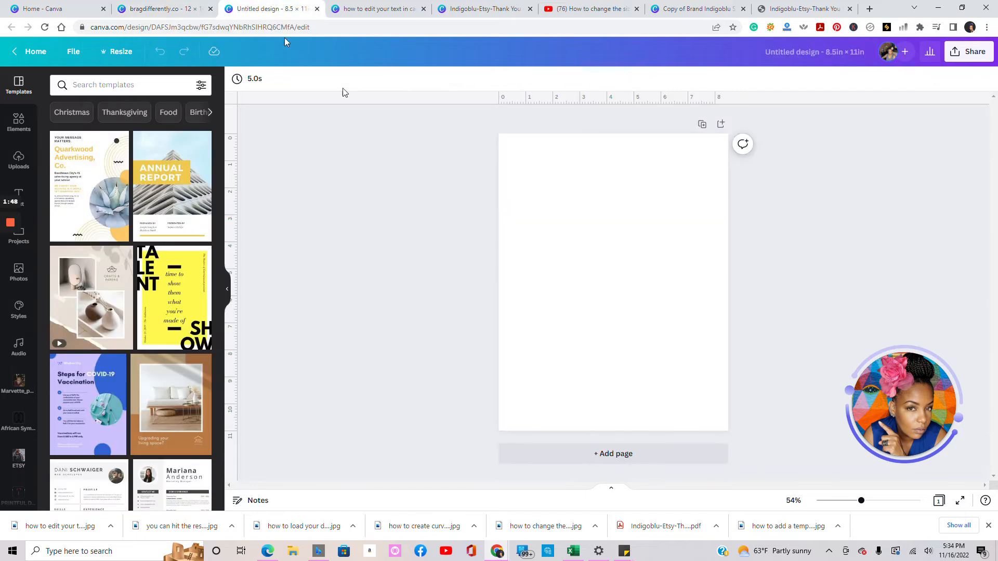
{"action": "right_click", "coordinate": [555, 166]}
{"action": "left_click", "coordinate": [597, 200]}
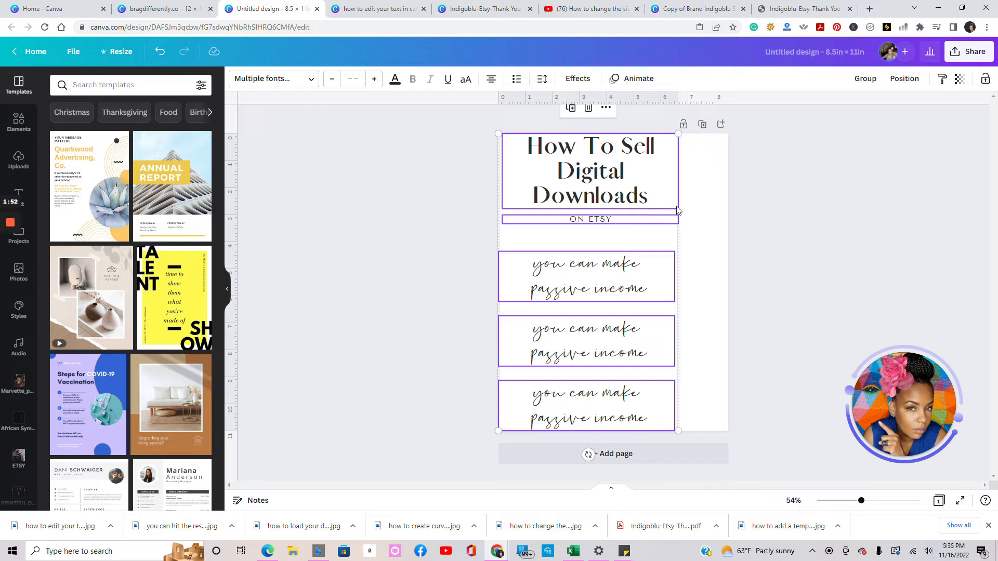
Reposition the pasted text group on the page, shrink it, and enlarge it again to about 5.9 in wide
{"action": "left_click_drag", "start_coordinate": [643, 243], "coordinate": [671, 243]}
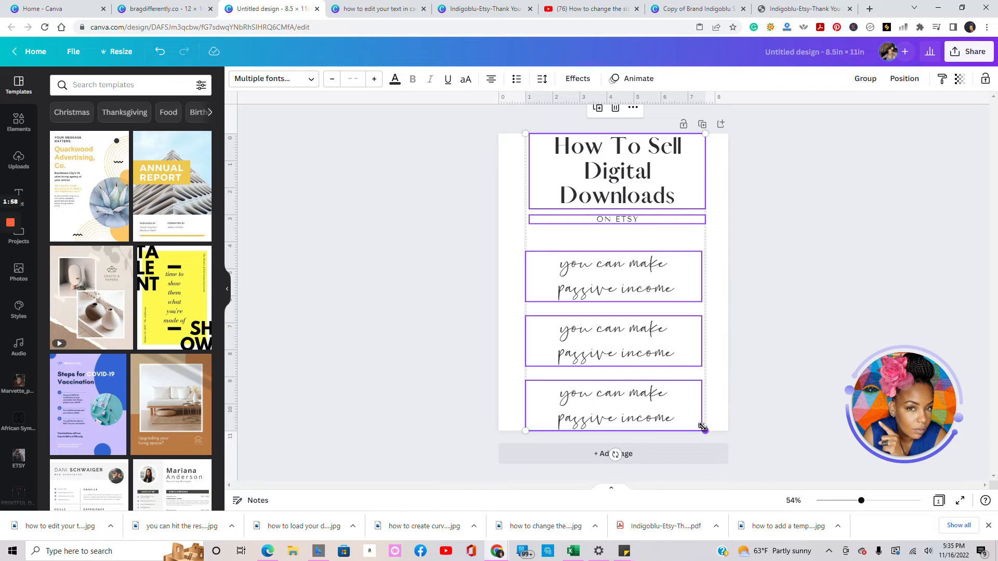
{"action": "left_click_drag", "start_coordinate": [706, 434], "coordinate": [564, 273]}
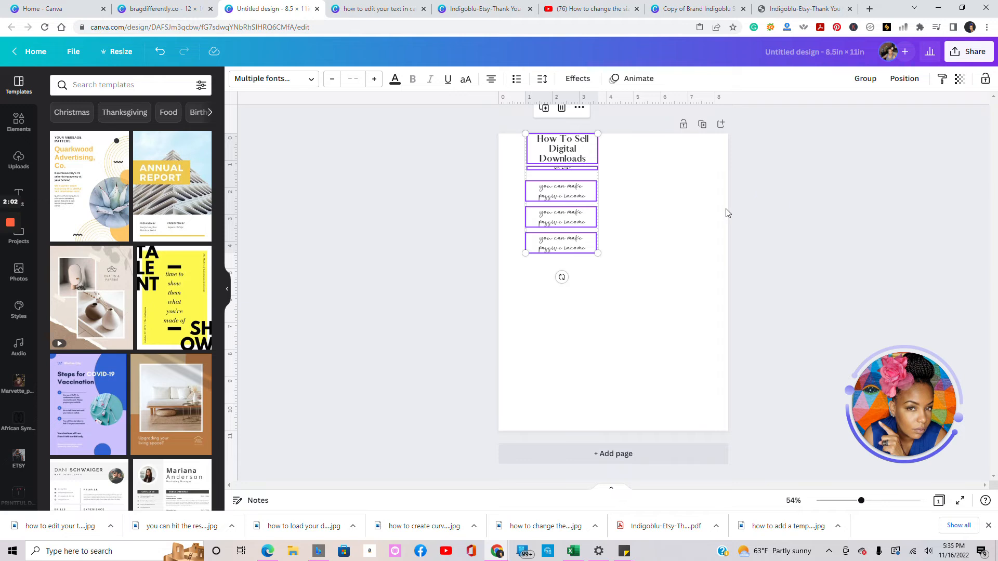
{"action": "left_click", "coordinate": [875, 225]}
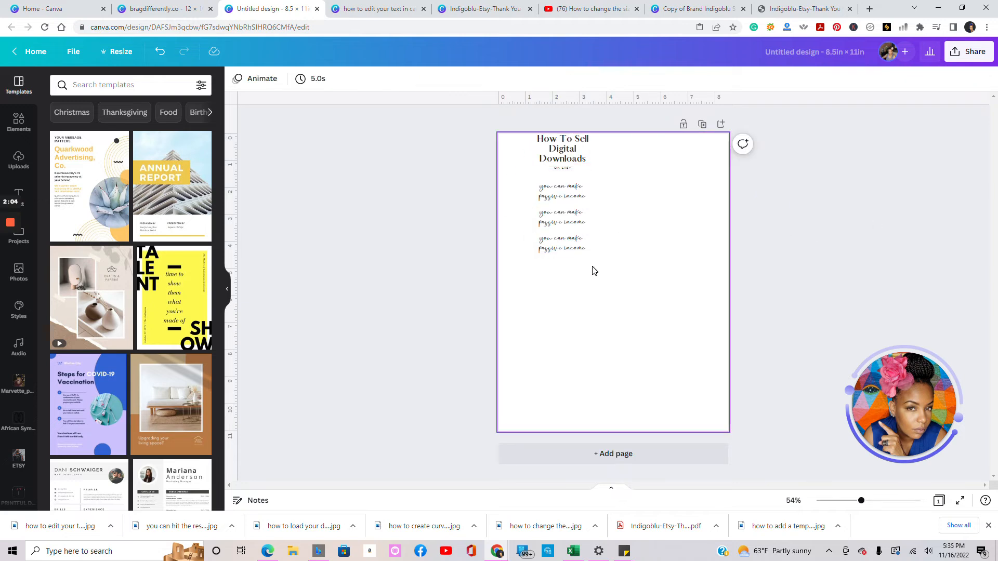
{"action": "left_click_drag", "start_coordinate": [533, 155], "coordinate": [546, 192]}
{"action": "left_click_drag", "start_coordinate": [613, 293], "coordinate": [782, 374]}
{"action": "left_click_drag", "start_coordinate": [618, 266], "coordinate": [596, 238]}
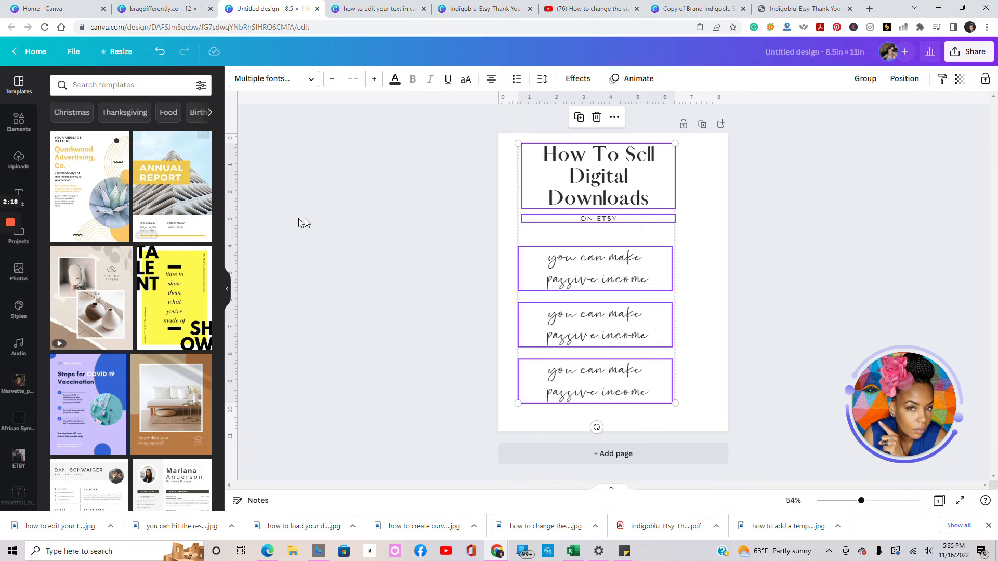
Delete all the pasted text from the 8.5 × 11 in page
{"action": "left_click_drag", "start_coordinate": [481, 135], "coordinate": [715, 428]}
{"action": "key", "text": "Delete"}
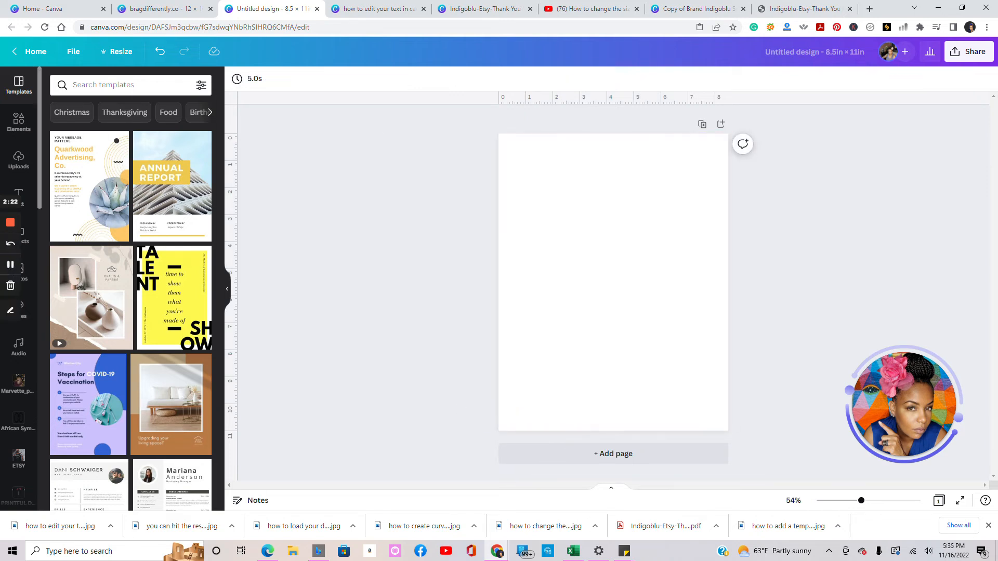
Apply the first page of the White Yellow and Black Modern Minimalist Advertising Flyer template to the blank page
{"action": "left_click", "coordinate": [120, 188]}
{"action": "left_click", "coordinate": [122, 188]}
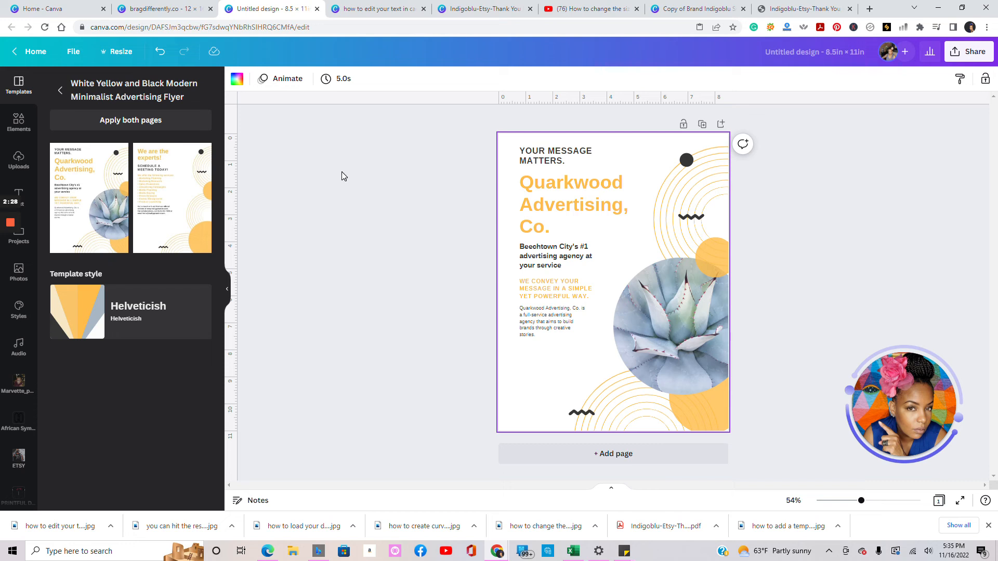
{"action": "left_click", "coordinate": [362, 136]}
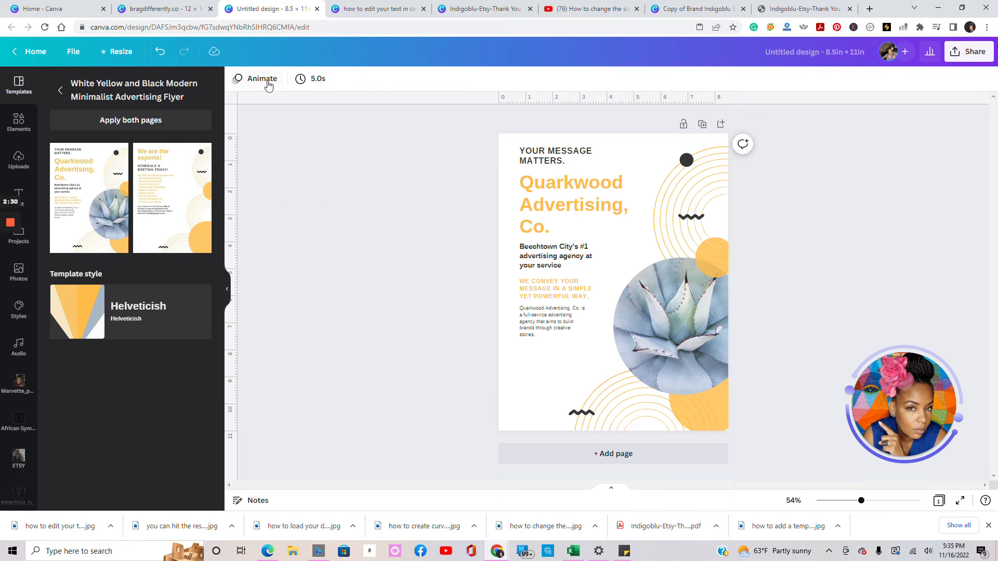
Resize the flyer design itself to a custom size of 1080 × 1080 px
{"action": "left_click", "coordinate": [123, 54]}
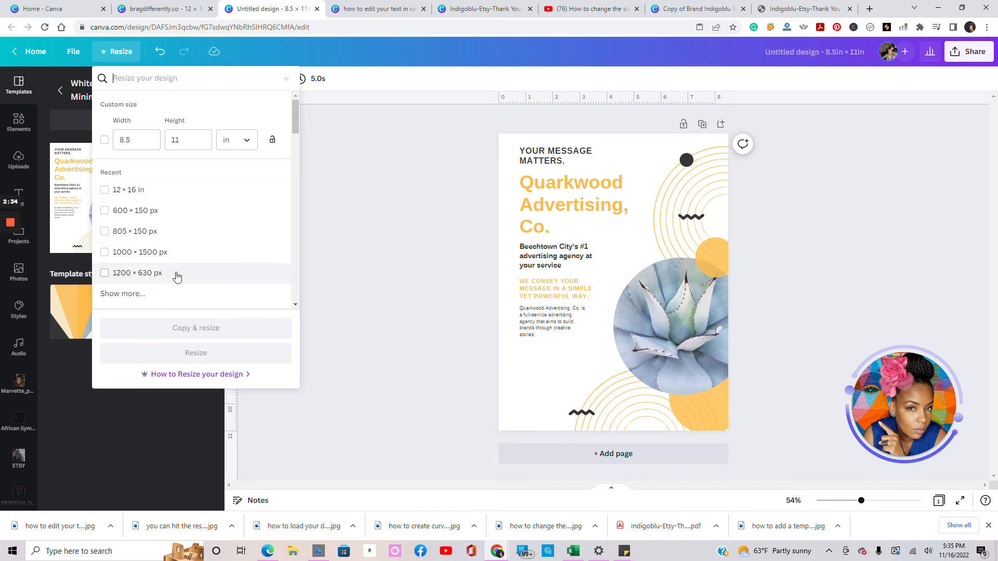
{"action": "left_click", "coordinate": [104, 140]}
{"action": "left_click", "coordinate": [254, 142]}
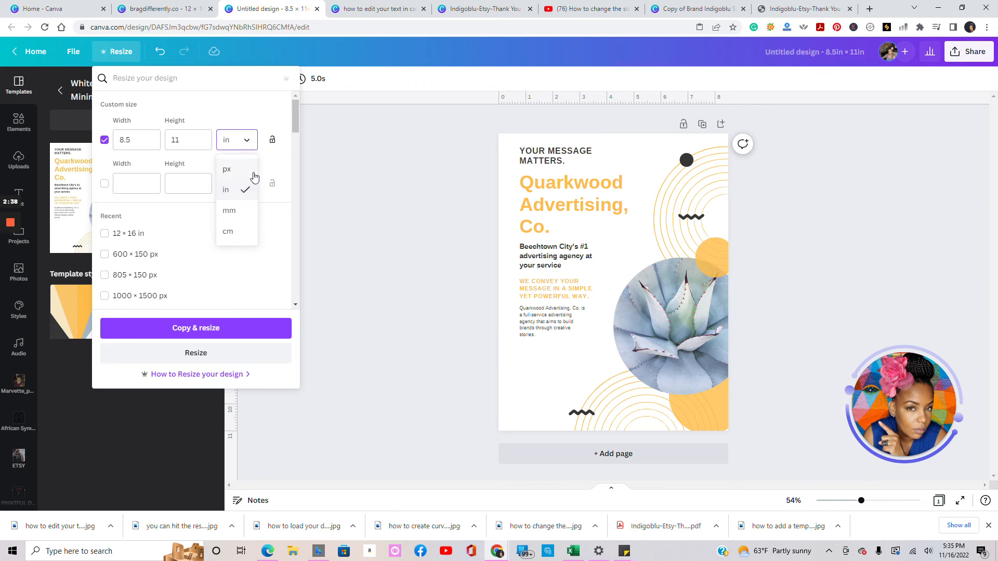
{"action": "left_click", "coordinate": [245, 171]}
{"action": "left_click_drag", "start_coordinate": [136, 140], "coordinate": [101, 144]}
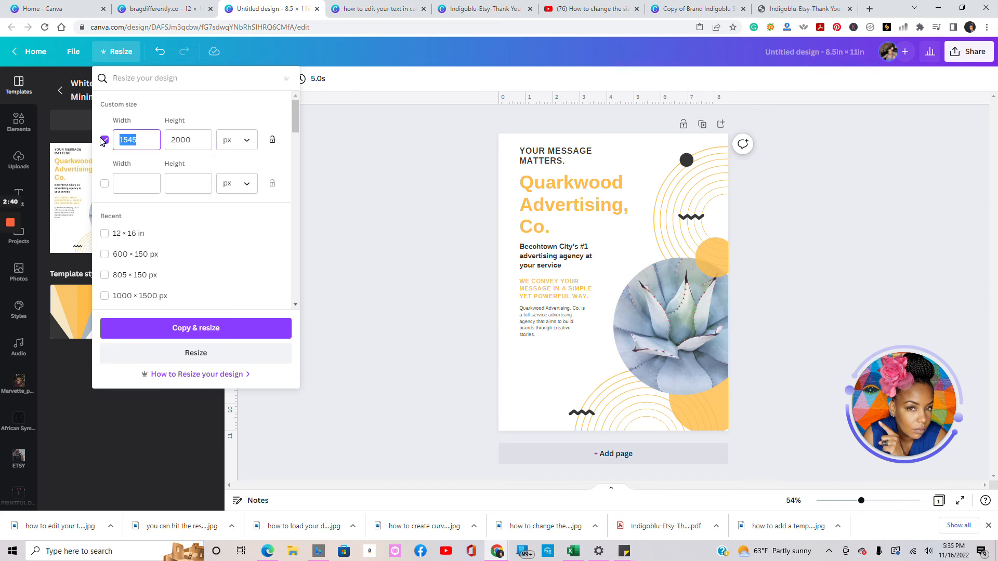
{"action": "type", "text": "10"}
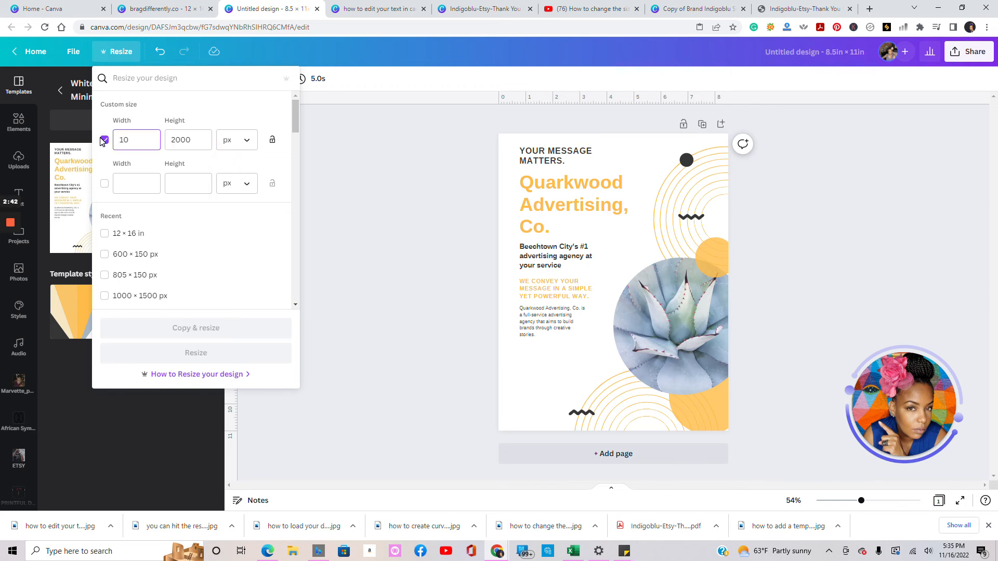
{"action": "type", "text": "80"}
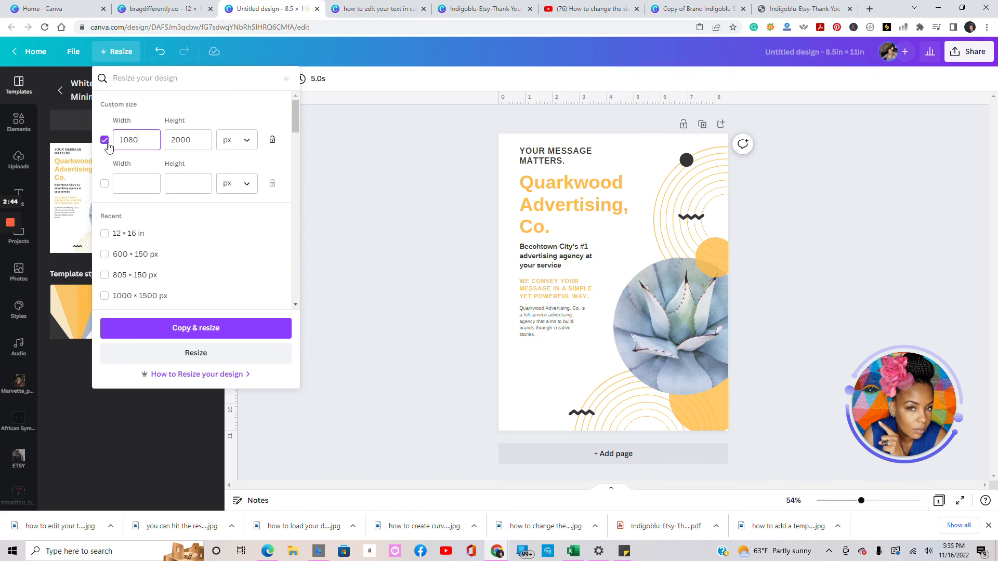
{"action": "key", "text": "Tab"}
{"action": "type", "text": "108"}
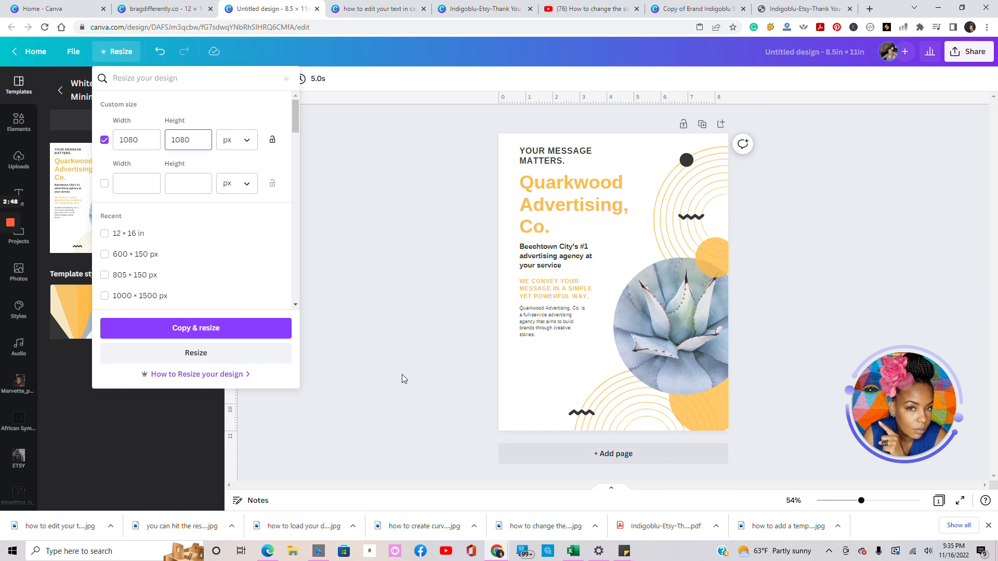
{"action": "left_click", "coordinate": [206, 354]}
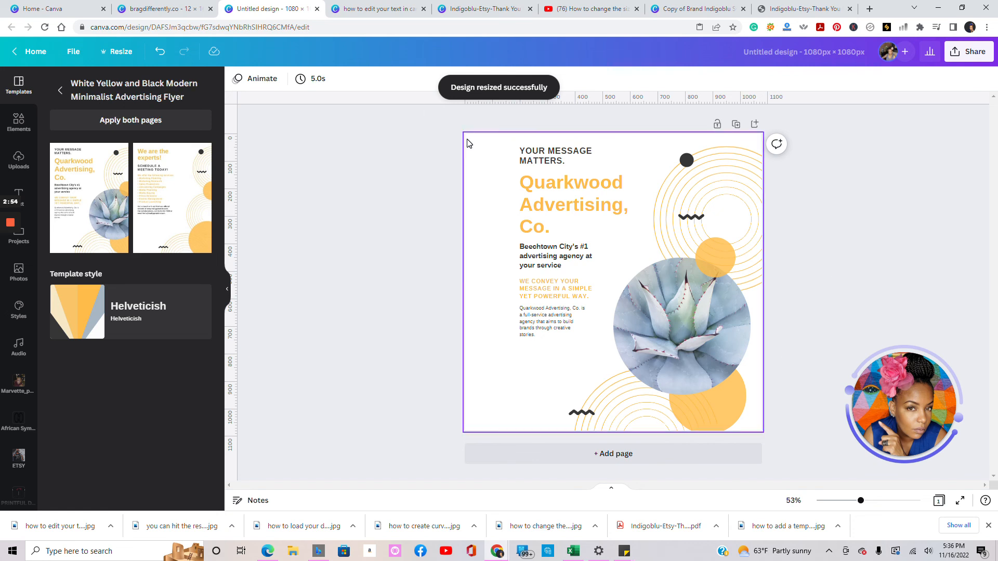
Enlarge the flyer's grouped text block to about 580 × 956 px, extending it down and toward the page's left edge
{"action": "left_click_drag", "start_coordinate": [474, 119], "coordinate": [597, 291]}
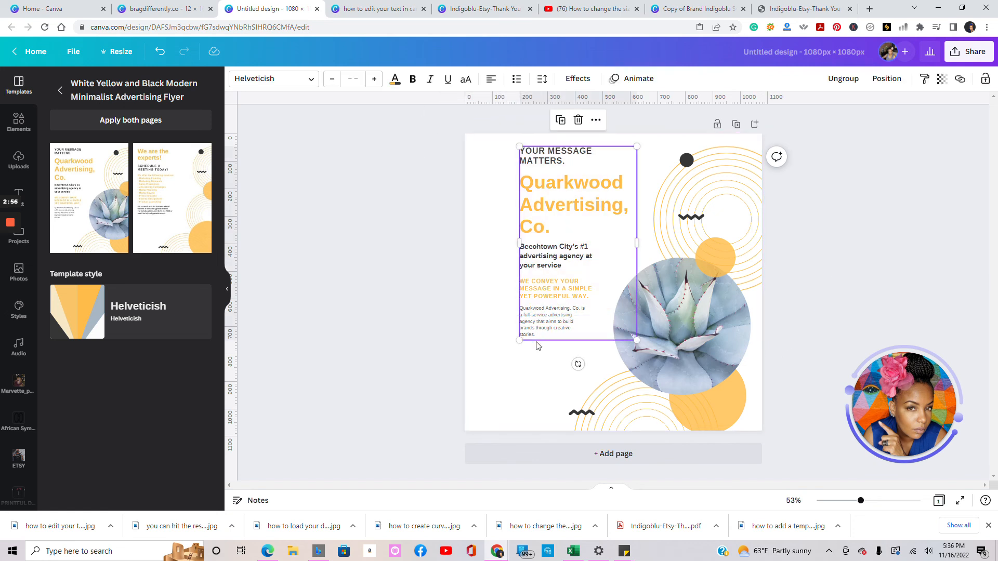
{"action": "left_click_drag", "start_coordinate": [519, 341], "coordinate": [435, 387]}
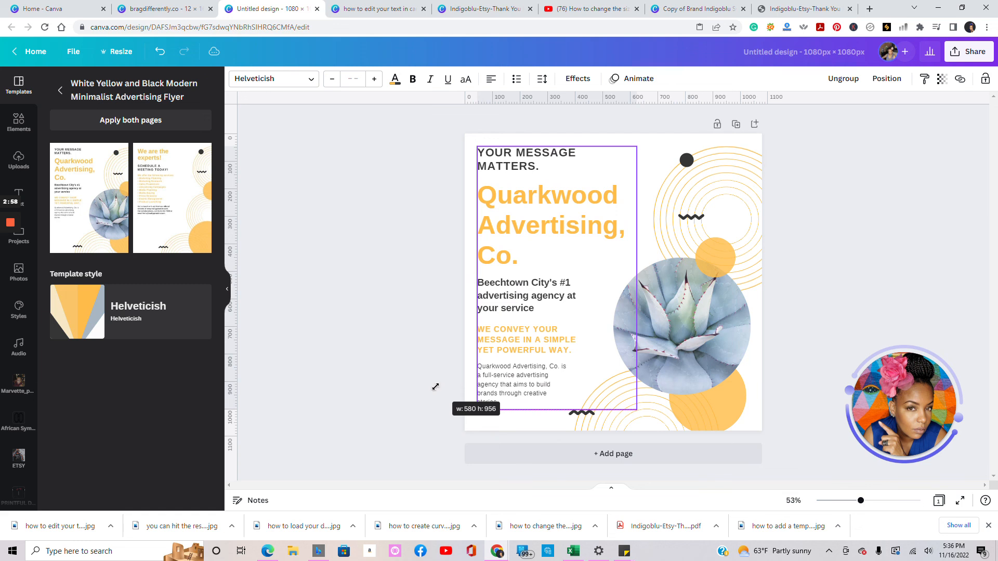
{"action": "left_click", "coordinate": [434, 158]}
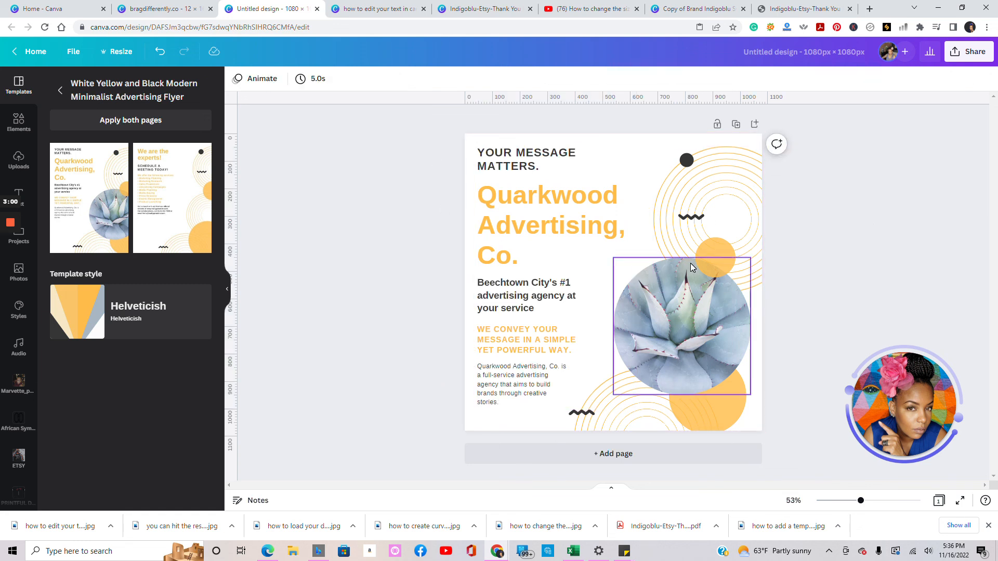